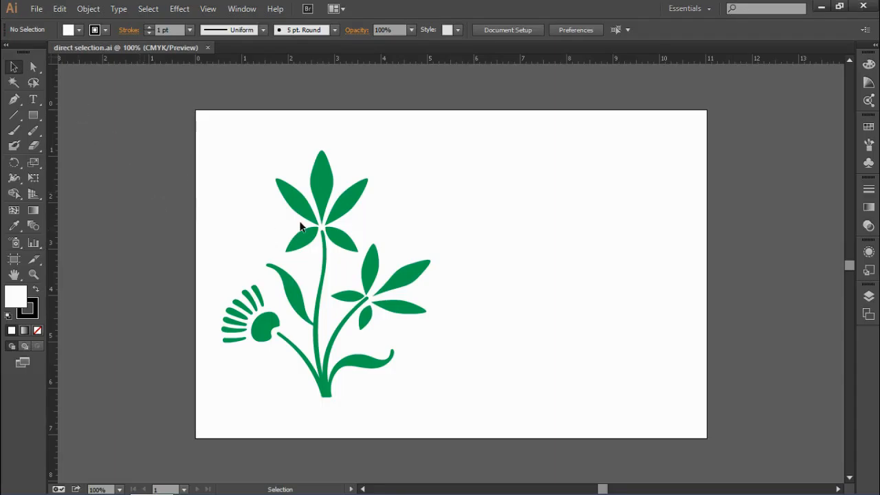
# Step: Select the whole plant and move it slightly up and to the right, then deselect it
pyautogui.click(326, 191)
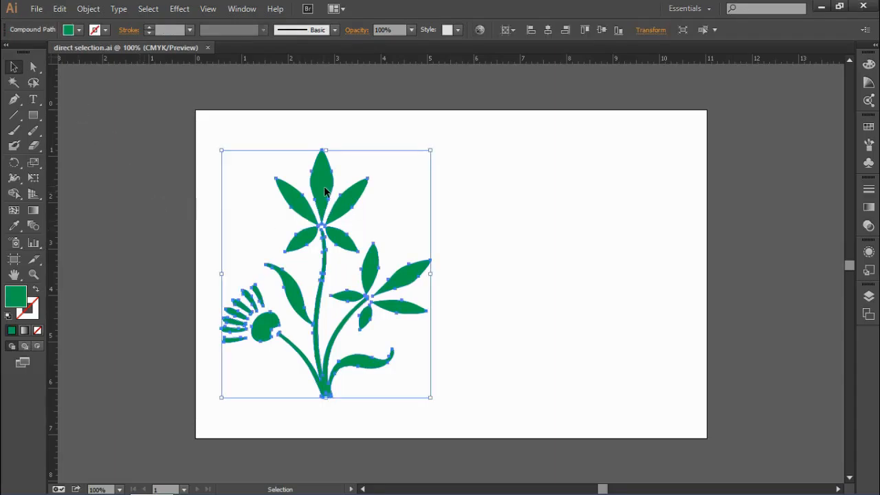
pyautogui.moveTo(326, 192)
pyautogui.mouseDown()
pyautogui.moveTo(508, 195)
pyautogui.moveTo(292, 217)
pyautogui.moveTo(328, 194)
pyautogui.moveTo(325, 185)
pyautogui.mouseUp()
pyautogui.click(446, 147)
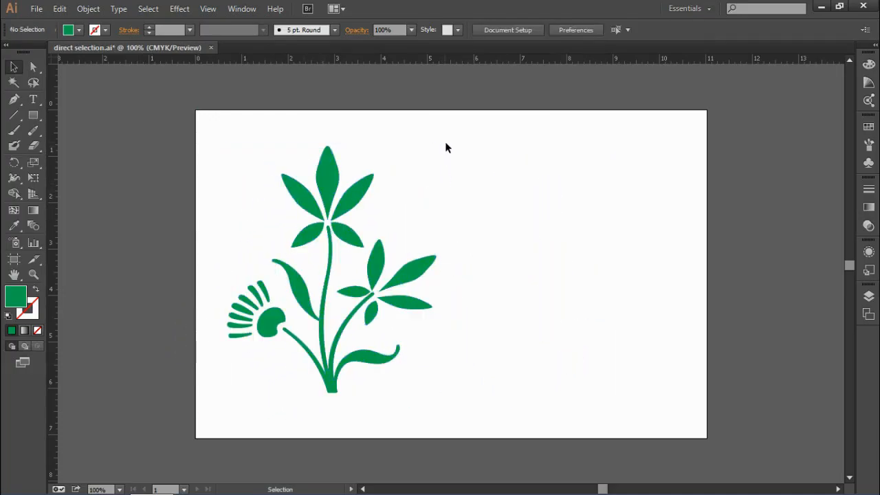
# Step: Scale the plant down slightly, rotate it counterclockwise, then undo the rotation and deselect the plant
pyautogui.click(324, 222)
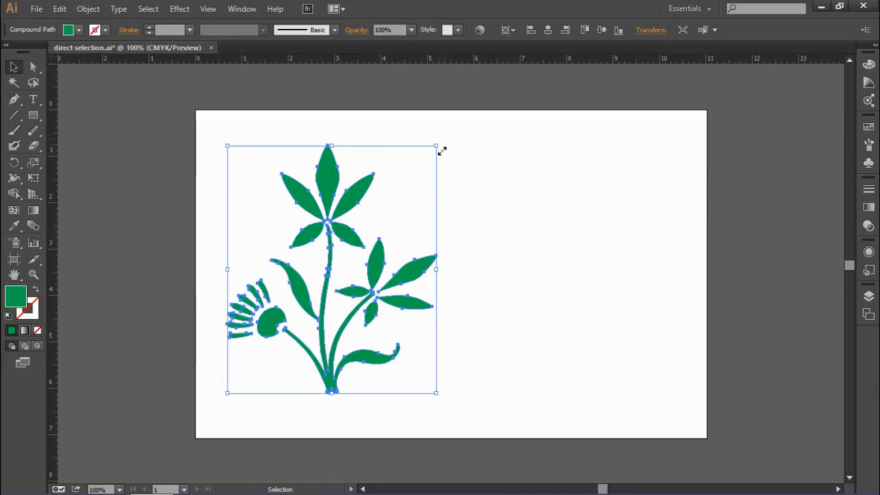
pyautogui.moveTo(439, 148); pyautogui.dragTo(406, 132)
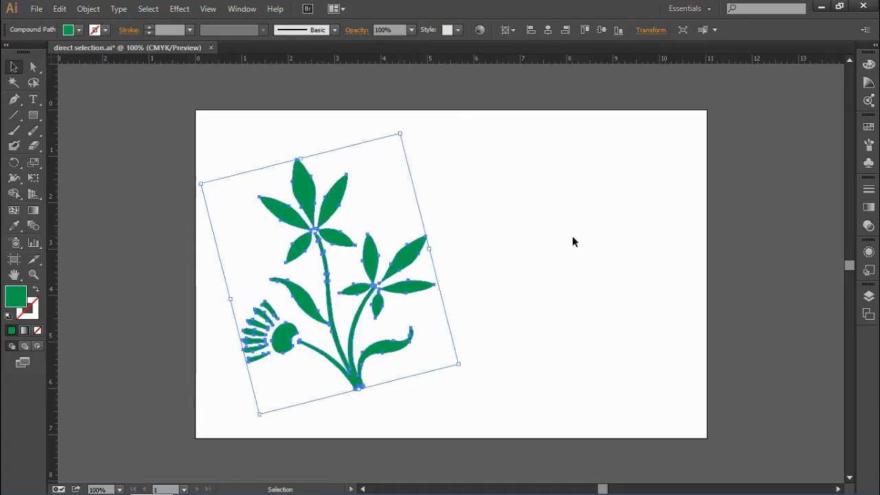
pyautogui.press('a')
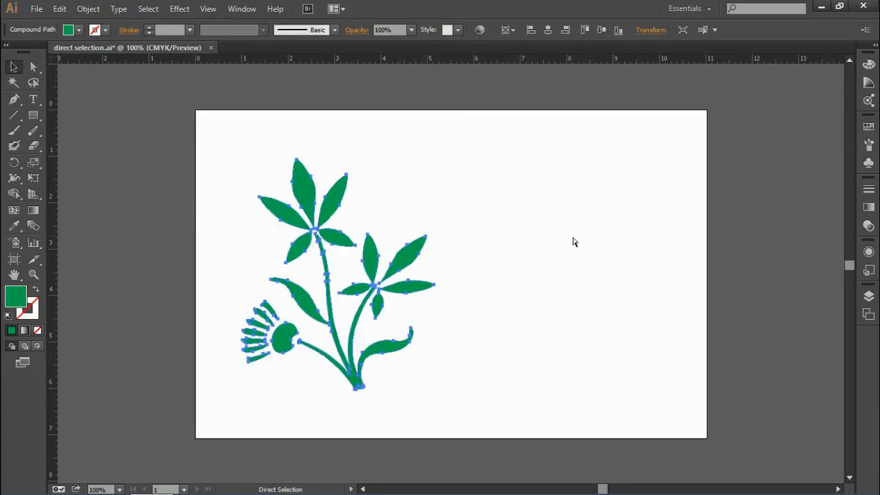
pyautogui.hotkey('ctrl', 'z')
pyautogui.press('v')
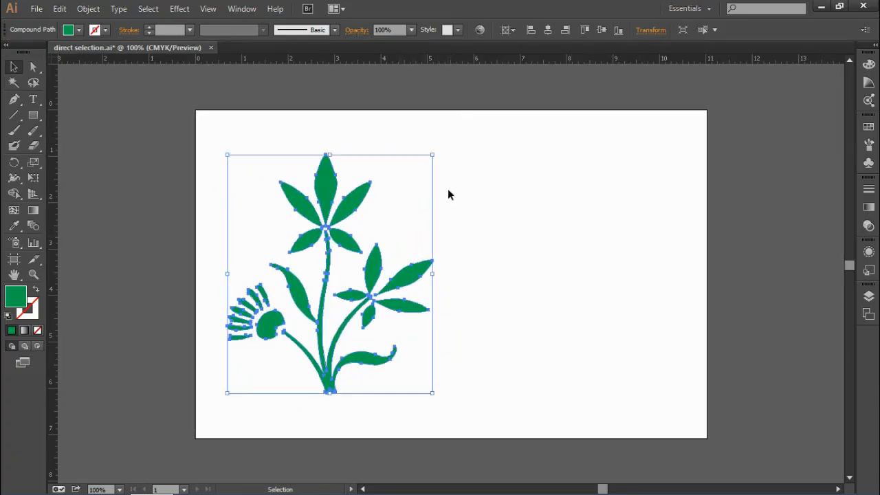
pyautogui.click(492, 184)
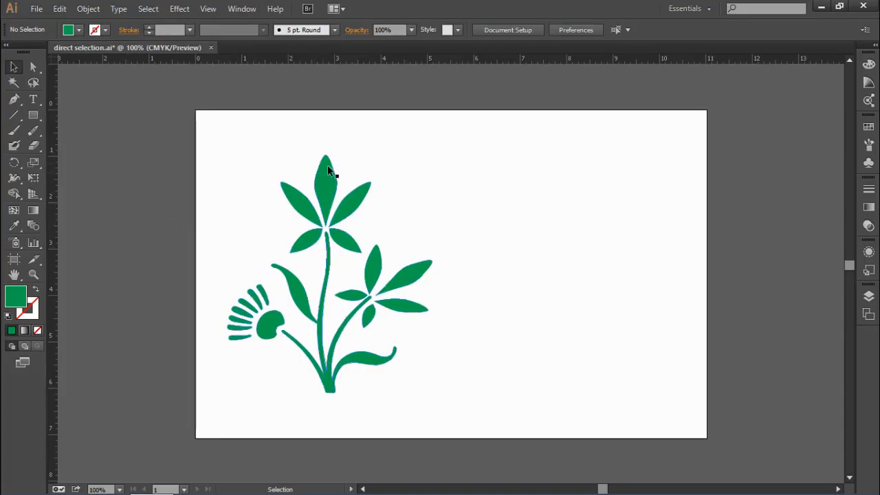
# Step: Reposition the whole plant within the left half of the artboard, moving it by one of its anchor points
pyautogui.click(347, 252)
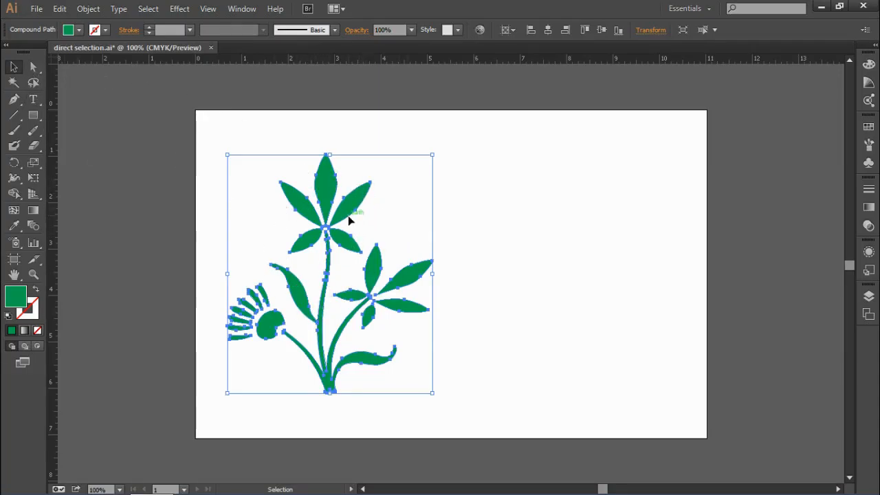
pyautogui.moveTo(358, 215); pyautogui.dragTo(289, 205)
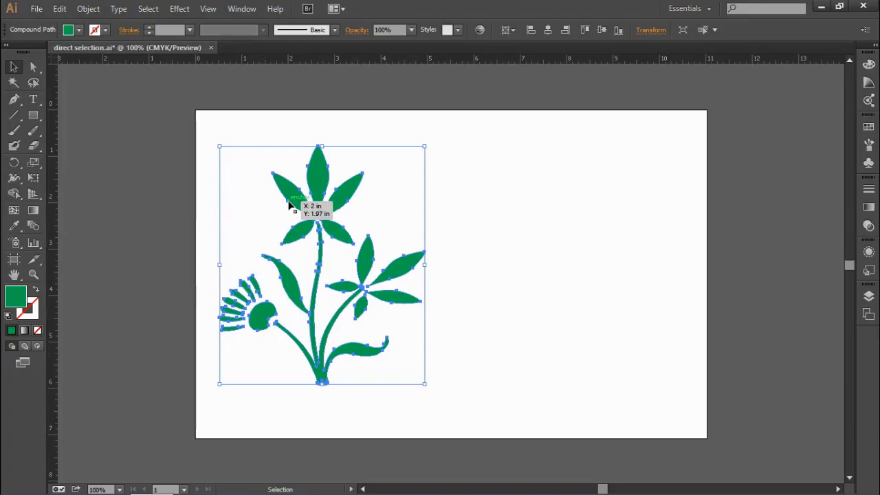
# Step: Try moving the fully selected plant to the right with the Direct Selection tool, and undo the move
pyautogui.click(33, 67)
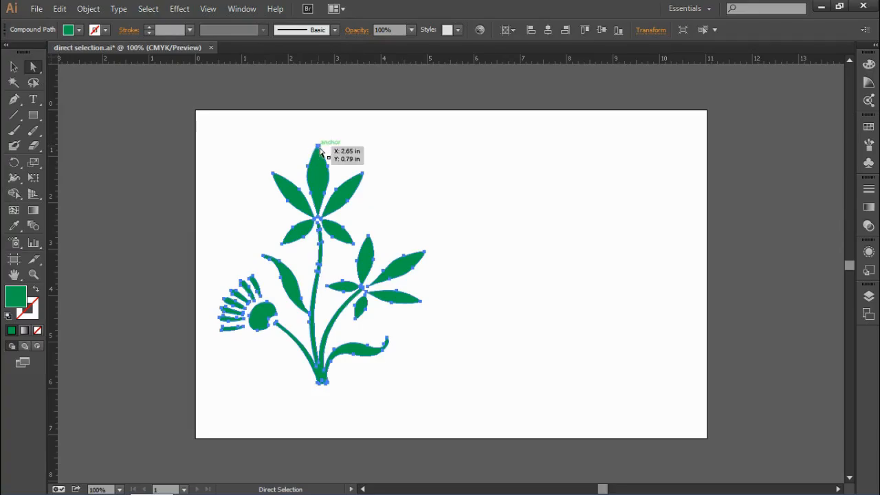
pyautogui.moveTo(320, 151); pyautogui.dragTo(410, 139)
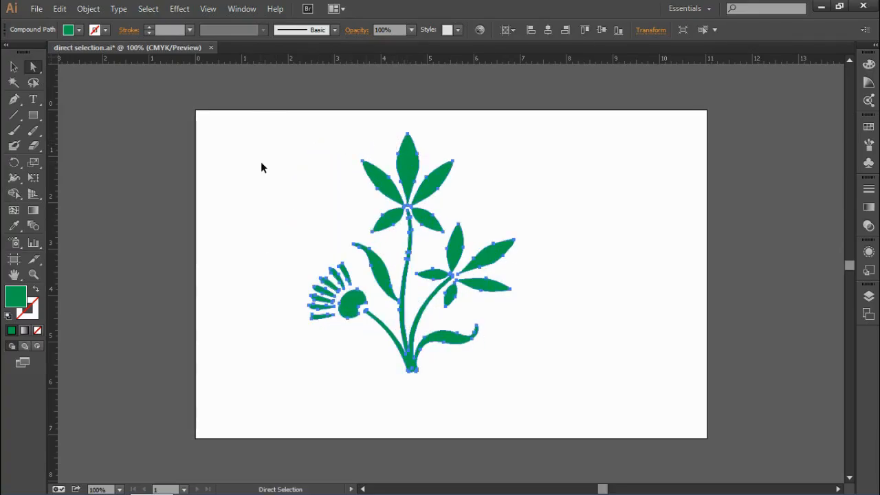
pyautogui.hotkey('ctrl', 'z')
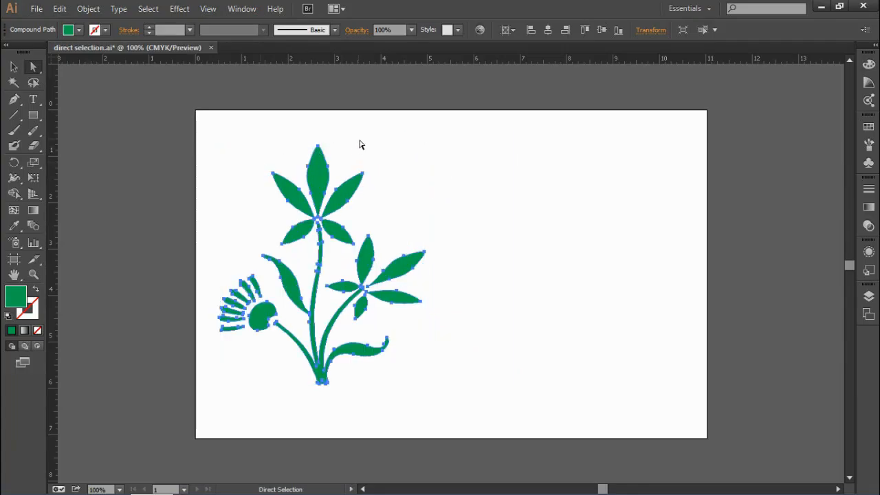
# Step: Try raising only the top leaf's tip anchor with Direct Selection to about X 2.58 in, Y 0.42 in
pyautogui.click(319, 147)
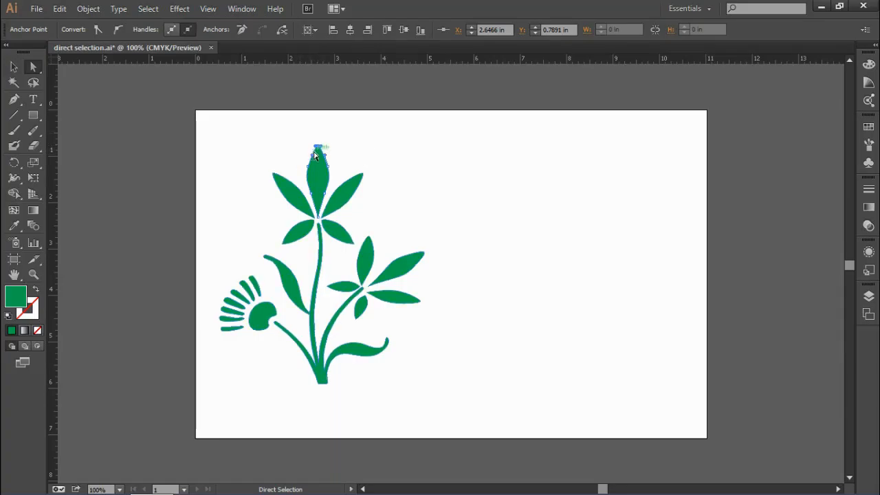
pyautogui.moveTo(320, 148); pyautogui.dragTo(315, 130)
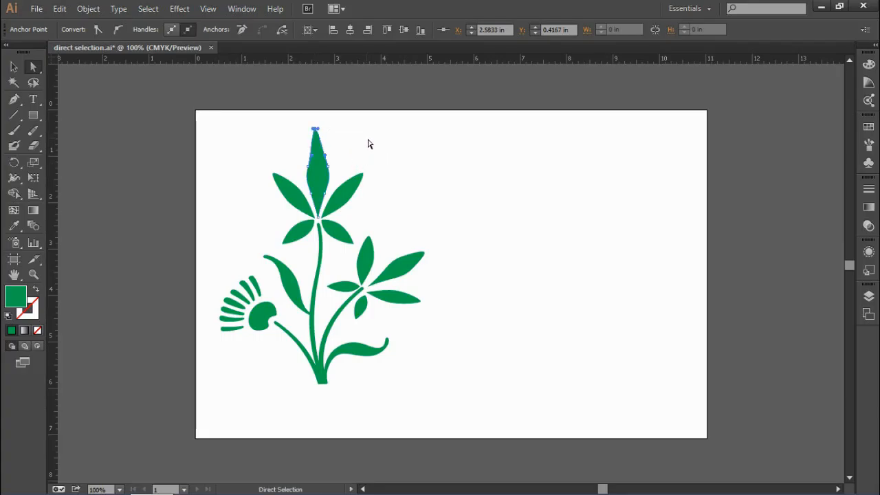
pyautogui.hotkey('ctrl', 'z')
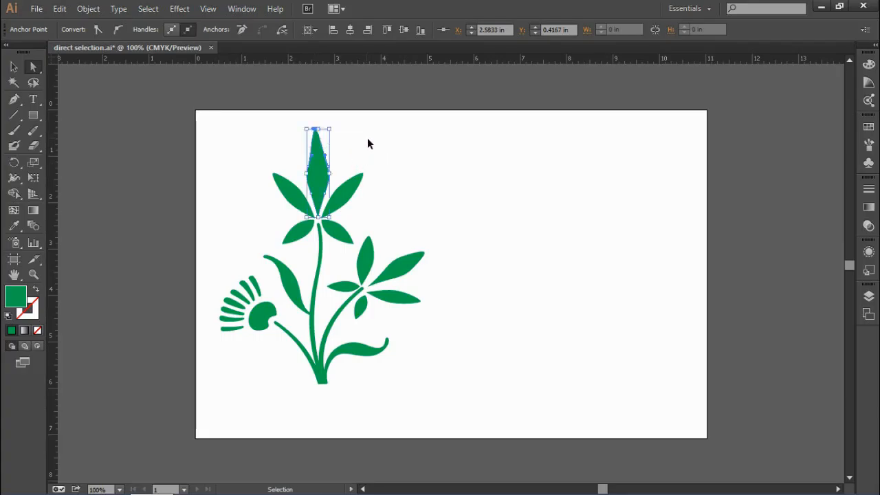
# Step: Undo the top leaf's tip change and the last whole-plant move, and deselect the plant
pyautogui.hotkey('ctrl', 'z')
pyautogui.hotkey('ctrl', 'z')
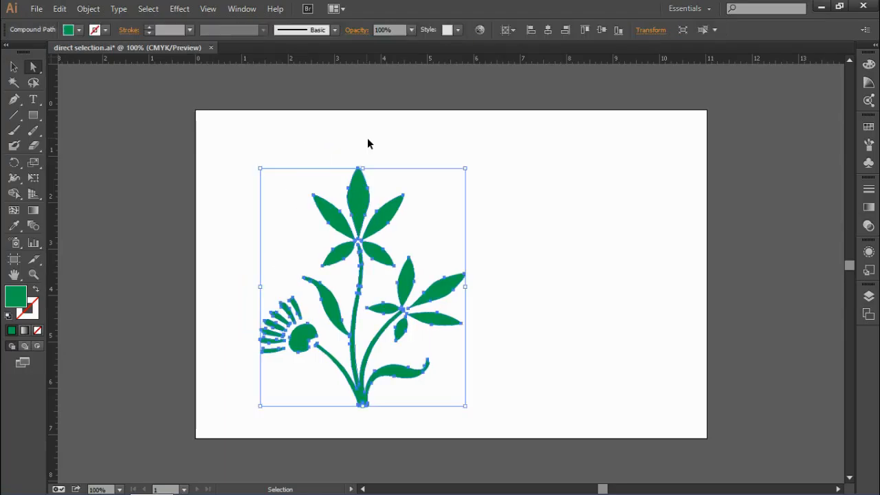
pyautogui.click(397, 178)
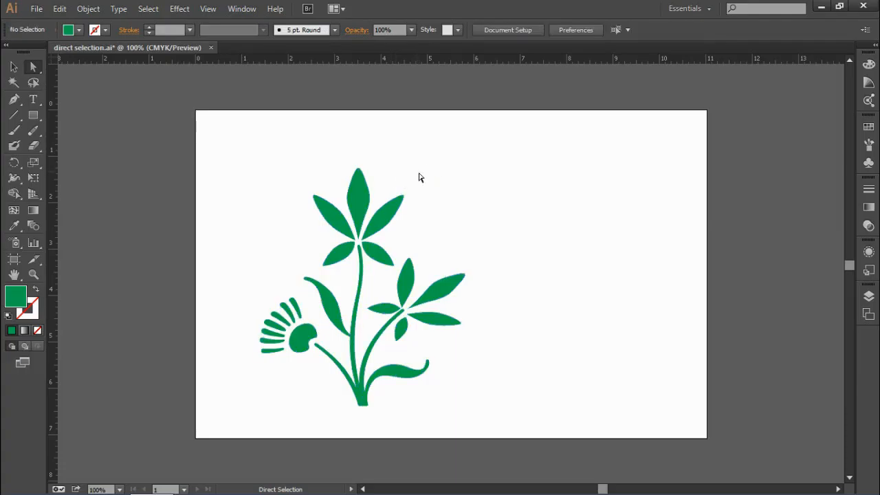
# Step: Try bending the upper right edge of the top leaf outward with its direction handle, and undo the change
pyautogui.click(366, 182)
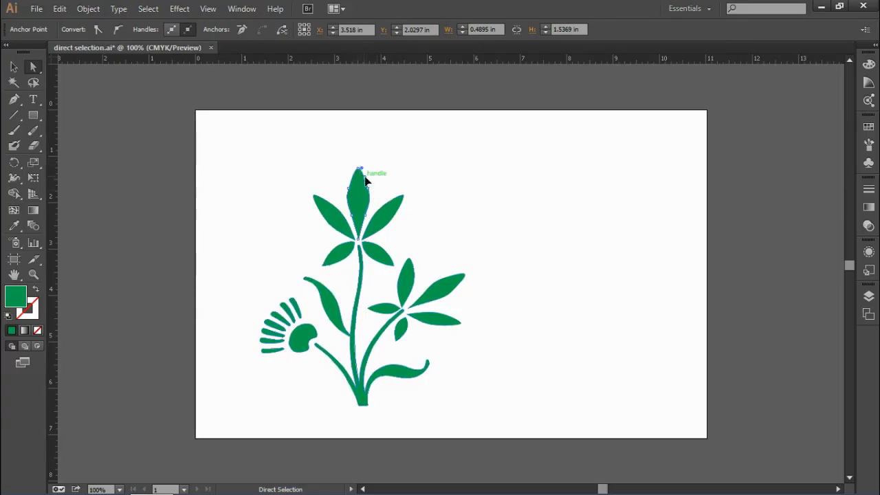
pyautogui.moveTo(365, 176); pyautogui.dragTo(395, 161)
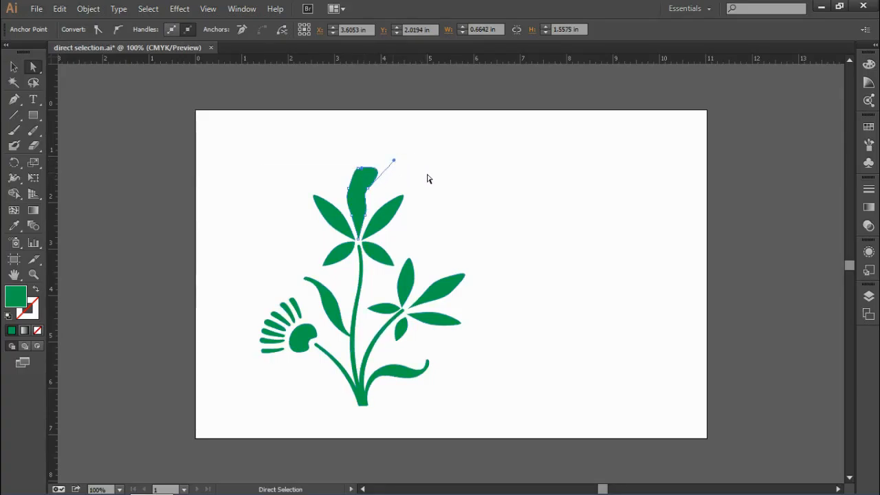
pyautogui.hotkey('ctrl', 'z')
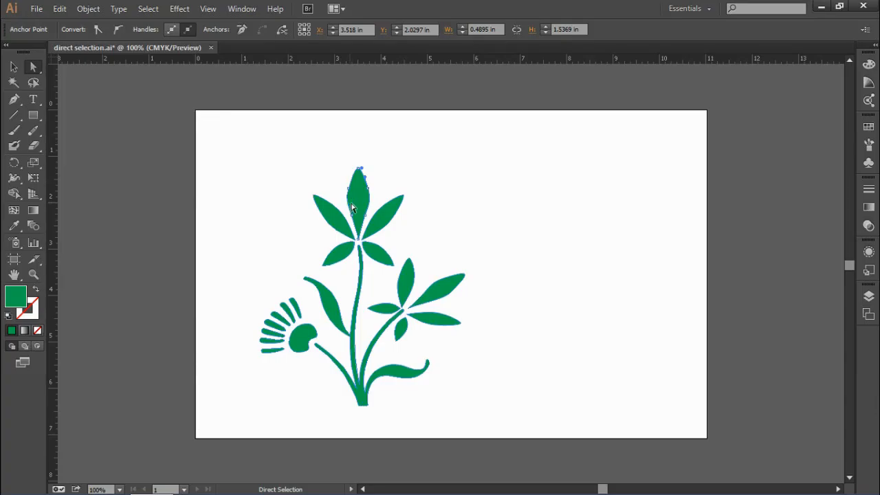
# Step: Flatten and widen the top leaf's tip by stretching both direction handles of its tip anchor horizontally outward
pyautogui.press('ctrl')
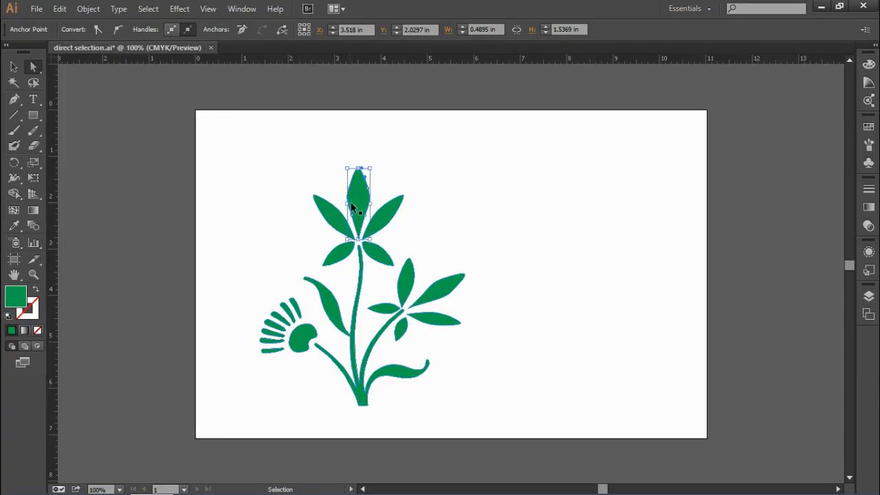
pyautogui.hotkey('ctrl', '+')
pyautogui.hotkey('ctrl', '+')
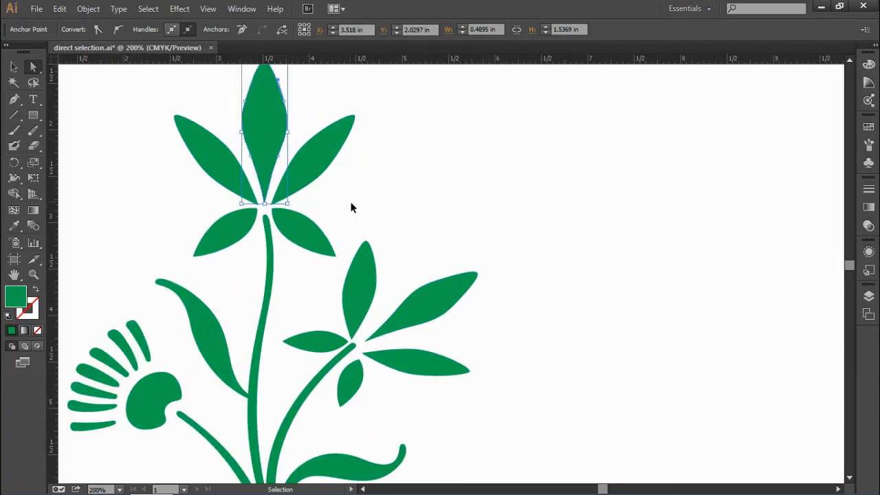
pyautogui.press('space')
pyautogui.moveTo(399, 179); pyautogui.dragTo(488, 296)
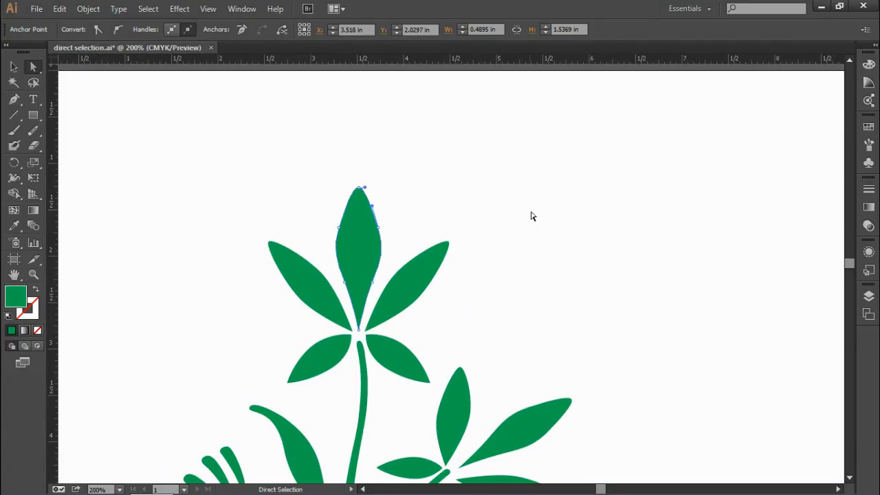
pyautogui.click(359, 192)
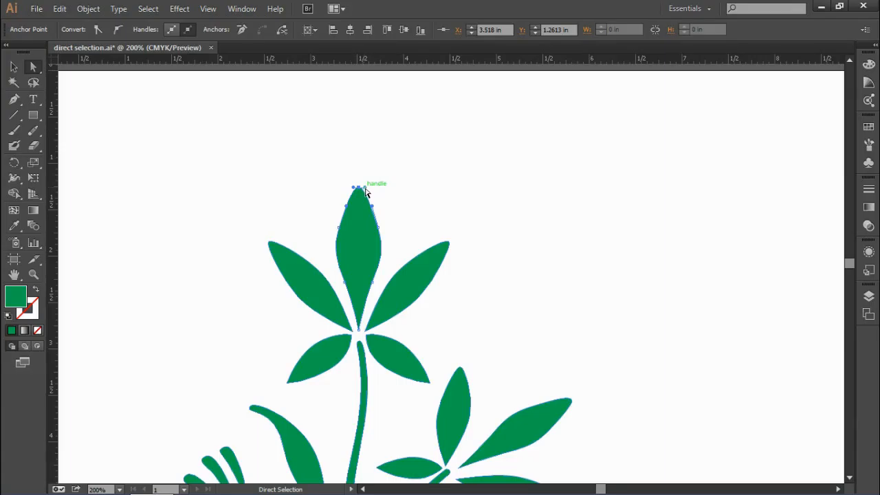
pyautogui.moveTo(365, 192); pyautogui.dragTo(365, 192)
pyautogui.moveTo(365, 191); pyautogui.dragTo(426, 182)
pyautogui.moveTo(356, 192); pyautogui.dragTo(298, 186)
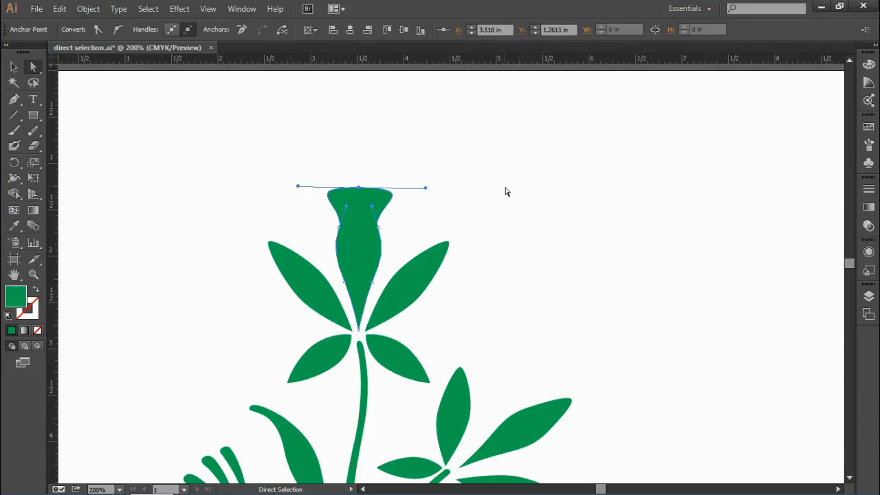
# Step: Undo the handle changes on the top leaf's tip anchor and deselect the leaf
pyautogui.hotkey('ctrl', 'z')
pyautogui.hotkey('ctrl', 'z')
pyautogui.hotkey('ctrl', 'z')
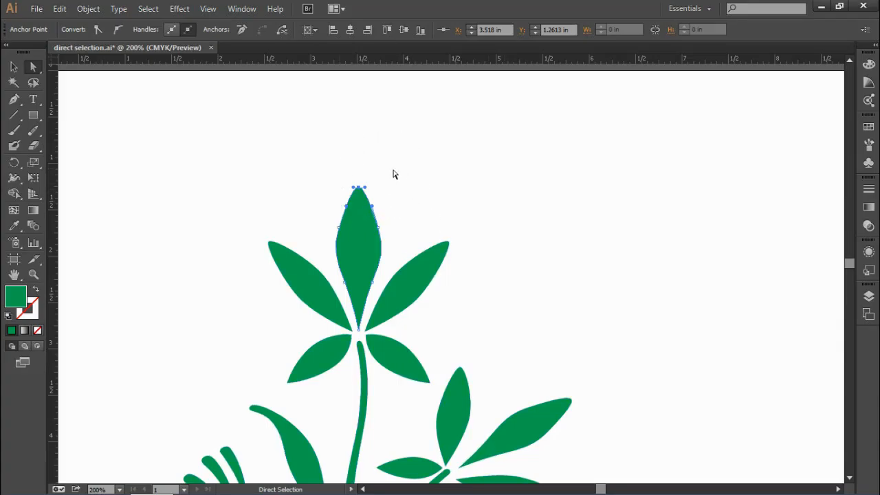
pyautogui.click(468, 163)
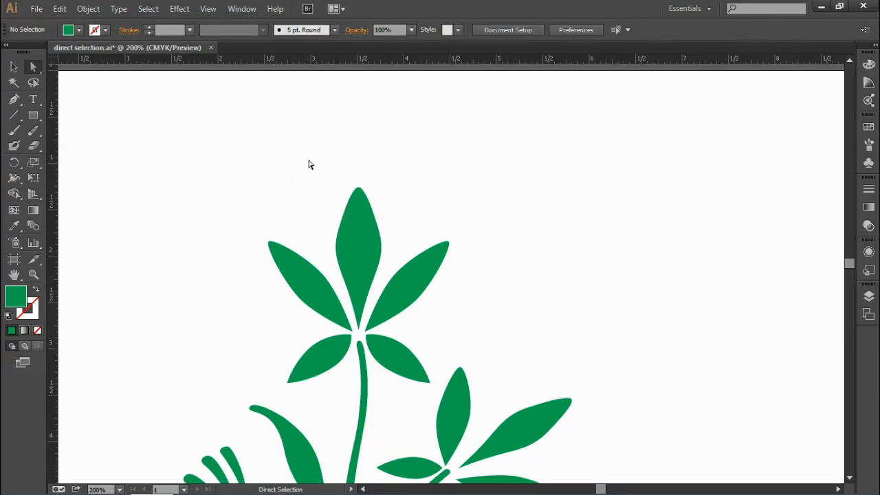
# Step: Select the top leaf's three upper anchor points together and raise them, making the leaf about 2.2 in tall, then deselect it
pyautogui.moveTo(308, 159); pyautogui.dragTo(404, 252)
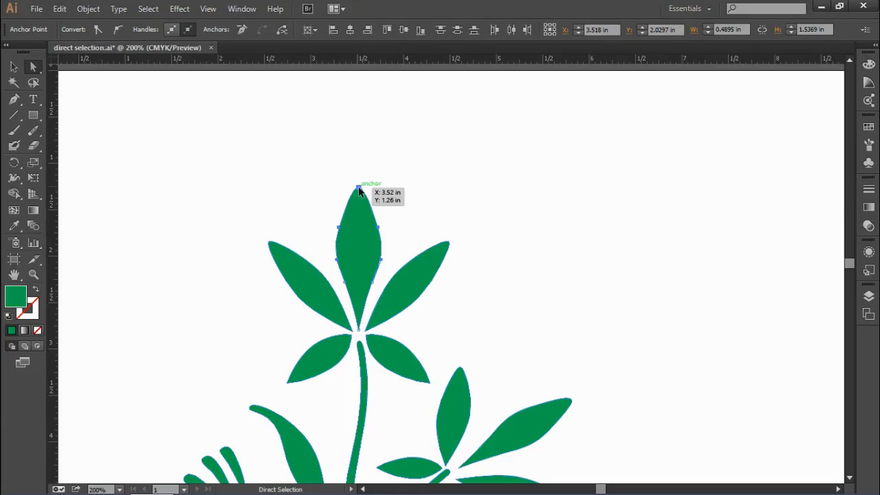
pyautogui.moveTo(359, 188); pyautogui.dragTo(359, 126)
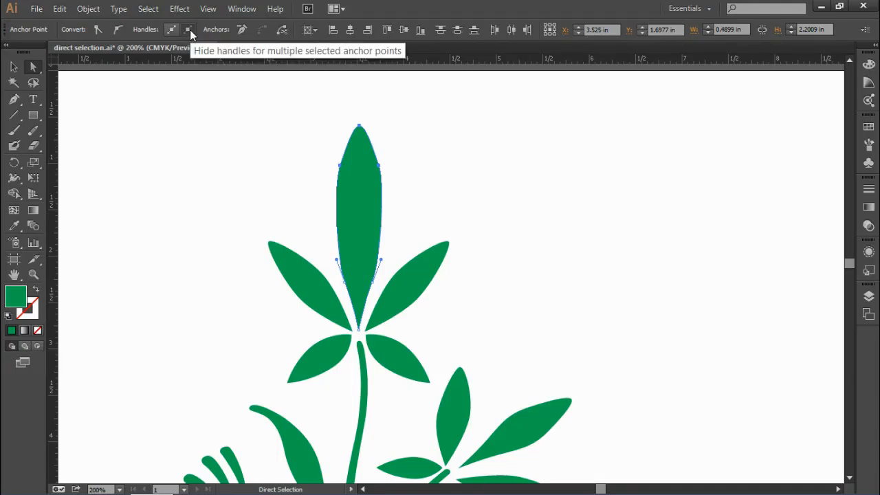
pyautogui.click(289, 149)
# Step: Reselect the top leaf's upper anchors and show handles for multiple selected anchor points
pyautogui.moveTo(316, 105); pyautogui.dragTo(406, 270)
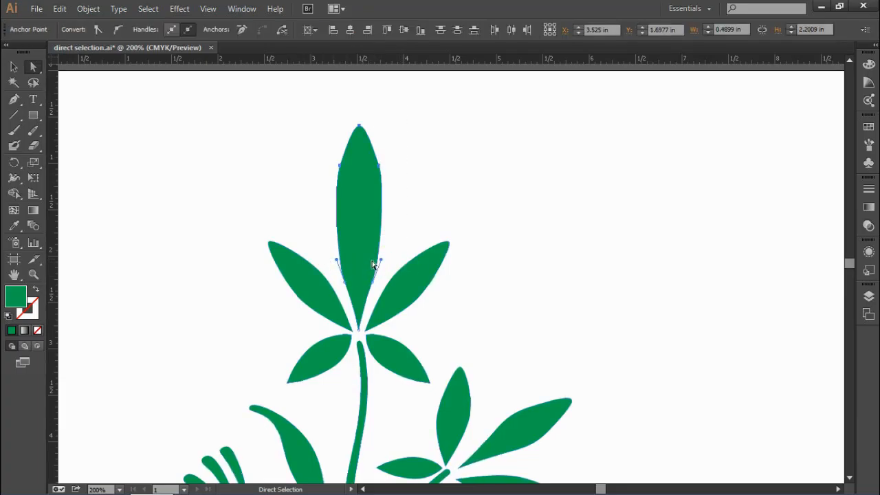
pyautogui.click(171, 30)
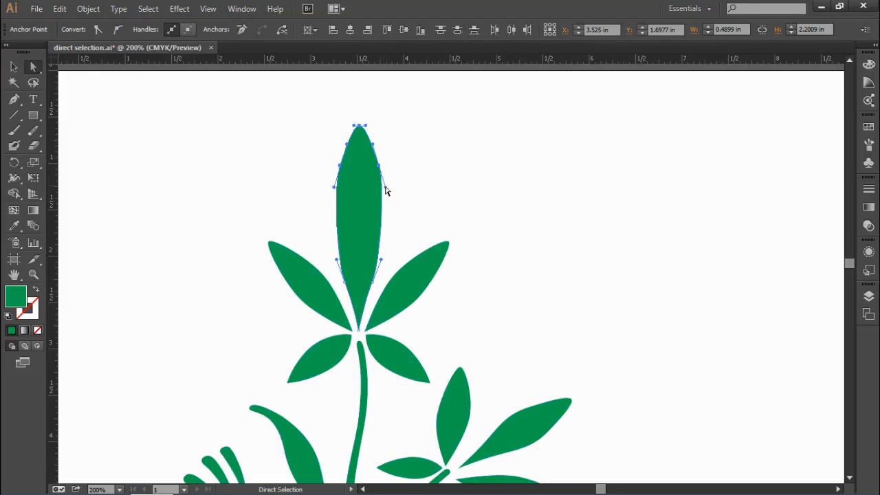
pyautogui.moveTo(392, 189)
pyautogui.mouseDown()
pyautogui.moveTo(409, 175)
pyautogui.moveTo(379, 176)
pyautogui.mouseUp()
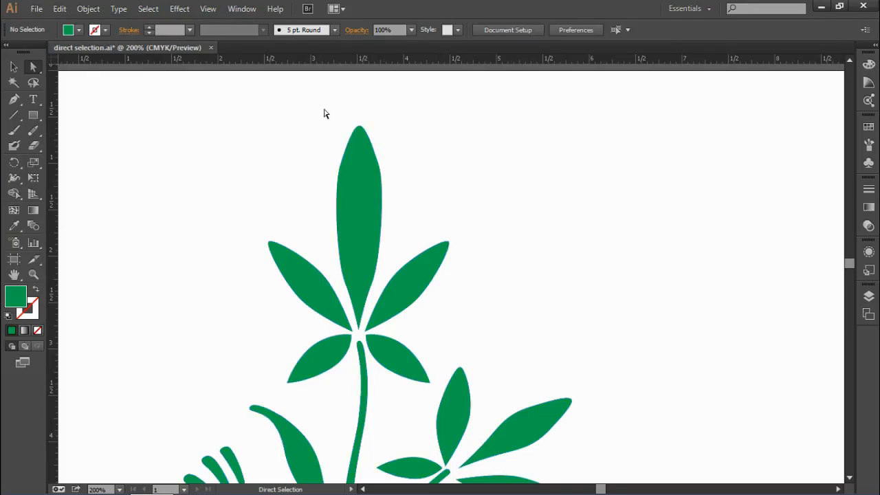
# Step: With the top leaf's upper anchors selected, pull both side anchors' lower handles outward and up, widening the leaf to about 0.75 in
pyautogui.moveTo(326, 112); pyautogui.dragTo(399, 256)
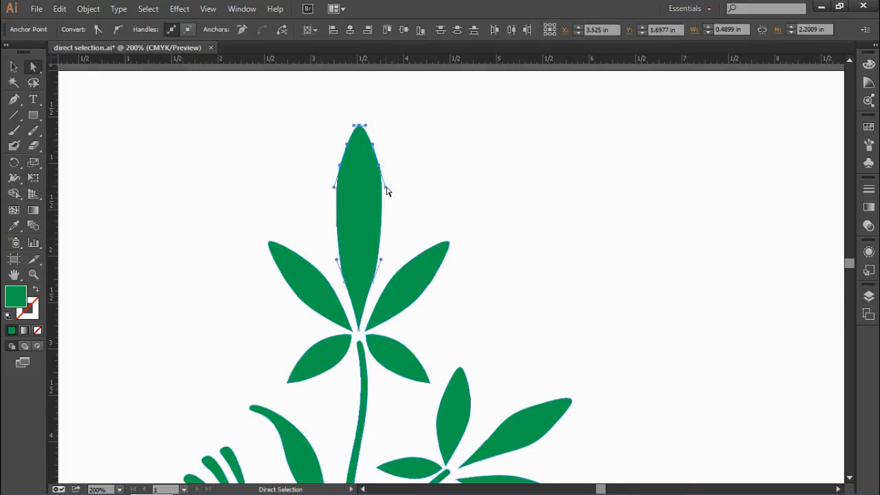
pyautogui.moveTo(386, 191); pyautogui.dragTo(412, 163)
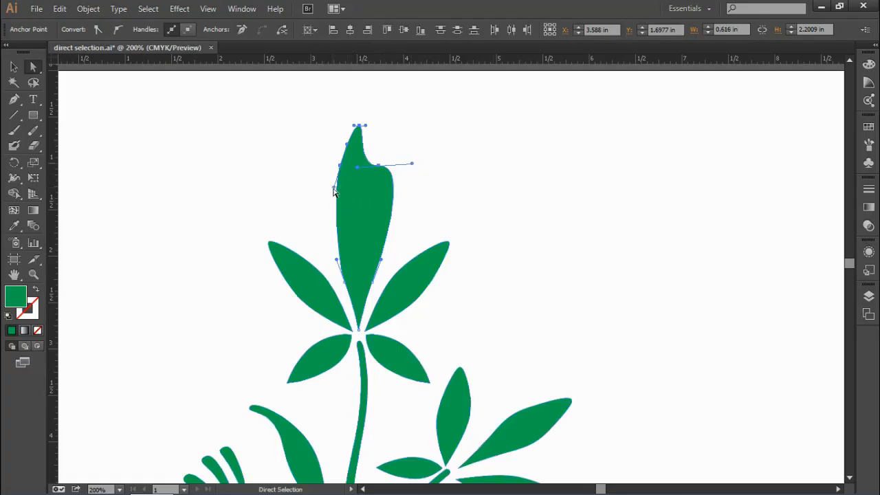
pyautogui.moveTo(334, 187); pyautogui.dragTo(305, 161)
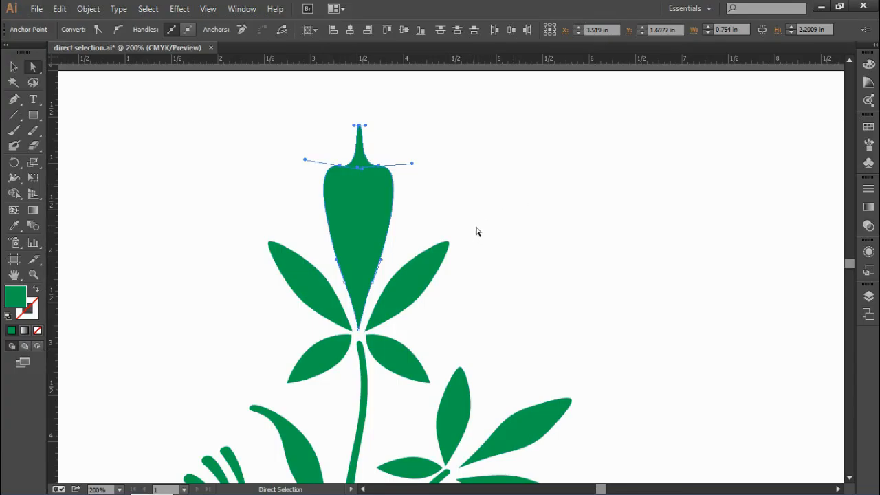
# Step: Hide handles for multiple selected anchors and pull the upper-right leaf's outer anchors up and outward, making the leaf about 1.19 by 1.27 in
pyautogui.moveTo(475, 225); pyautogui.dragTo(401, 319)
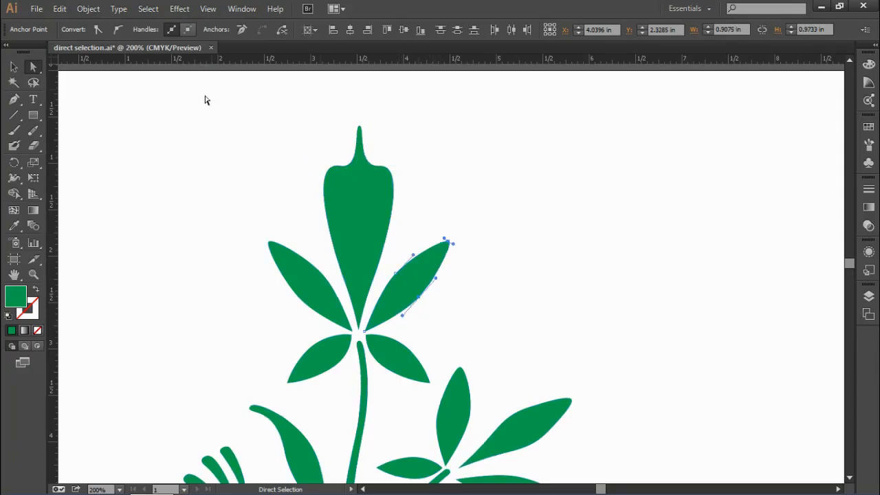
pyautogui.click(189, 29)
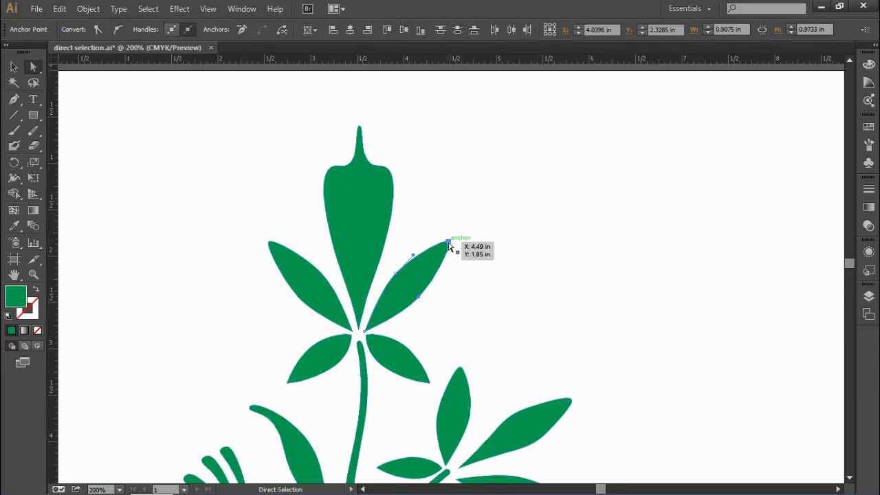
pyautogui.moveTo(448, 241); pyautogui.dragTo(475, 215)
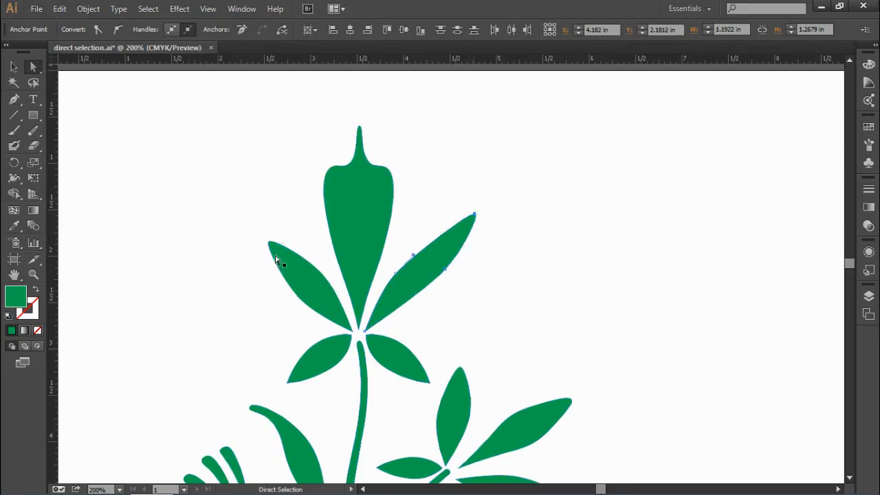
pyautogui.moveTo(239, 227); pyautogui.dragTo(320, 327)
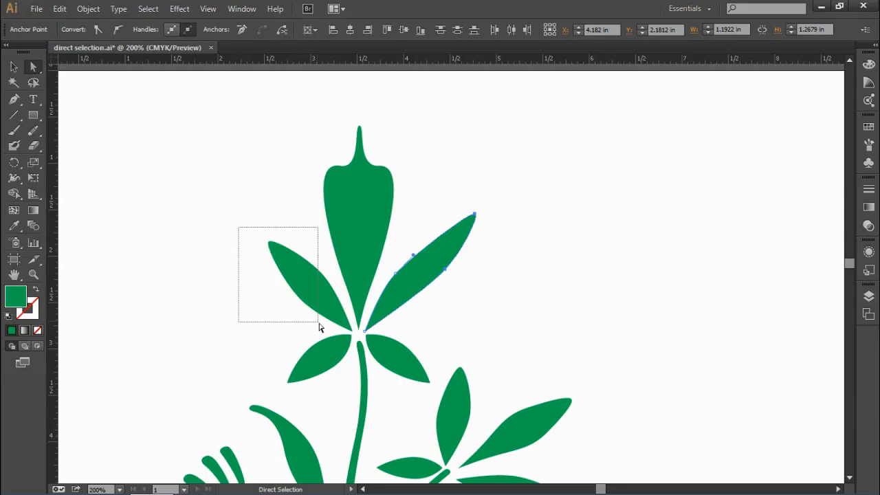
pyautogui.moveTo(320, 328); pyautogui.dragTo(320, 328)
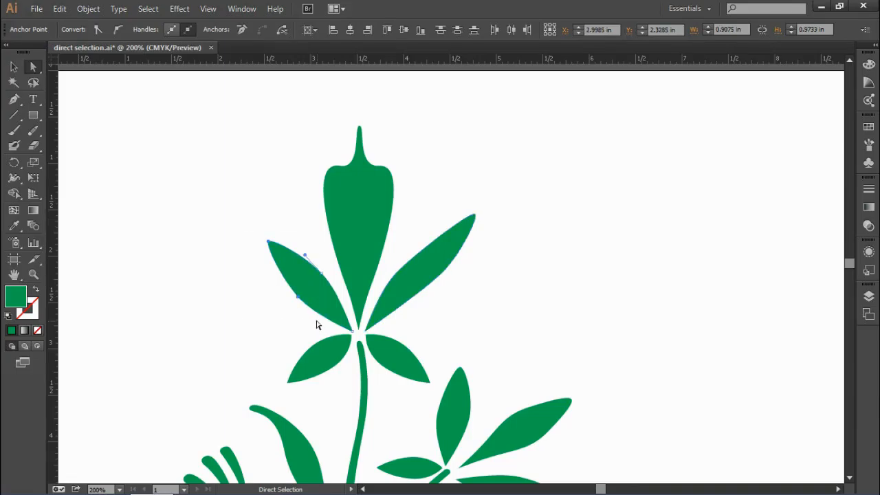
pyautogui.click(228, 291)
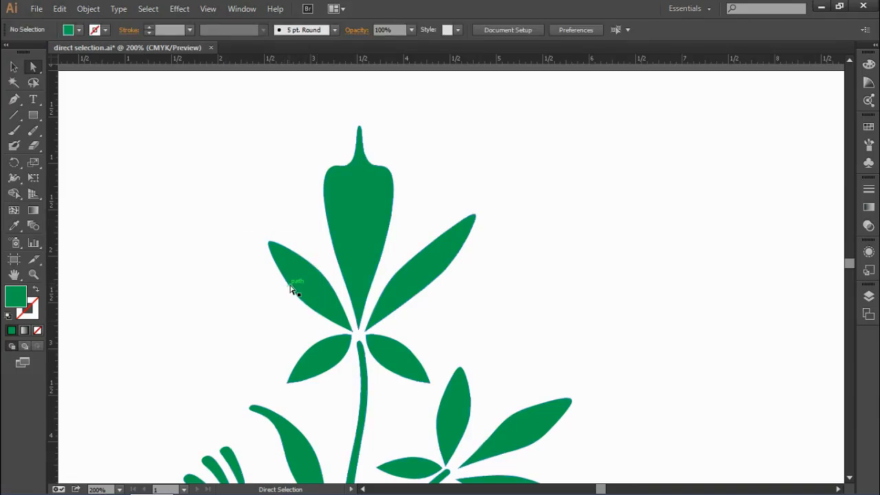
pyautogui.click(291, 288)
pyautogui.click(243, 306)
pyautogui.moveTo(218, 185); pyautogui.dragTo(433, 405)
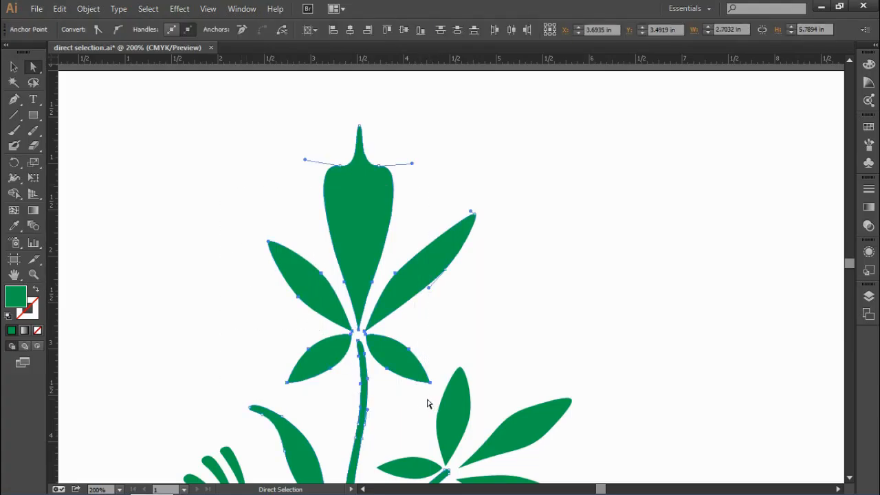
pyautogui.click(252, 297)
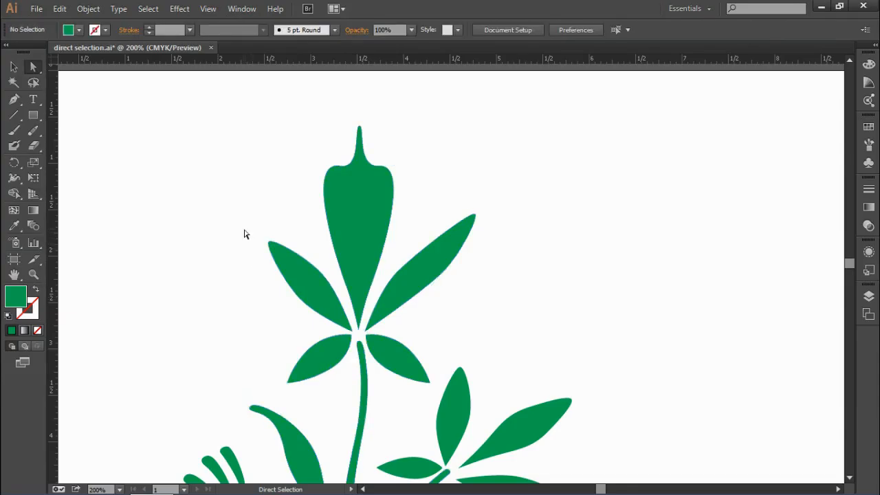
# Step: Select the upper-left leaf's outer anchors and pull them up and outward to match the right leaf, then deselect it
pyautogui.moveTo(240, 229); pyautogui.dragTo(315, 324)
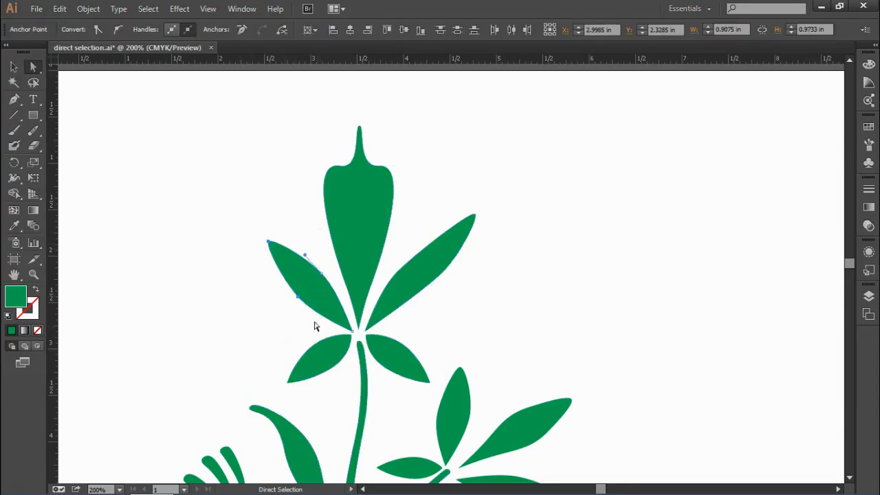
pyautogui.moveTo(269, 243); pyautogui.dragTo(245, 215)
pyautogui.click(221, 281)
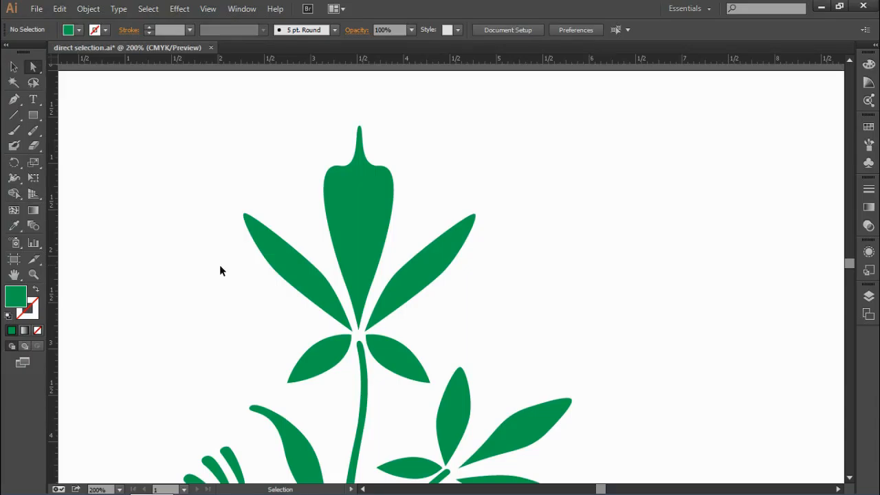
# Step: Draw a 24-point star about 3.7 in wide in the empty area beside the plant with the Star tool
pyautogui.hotkey('ctrl', '0')
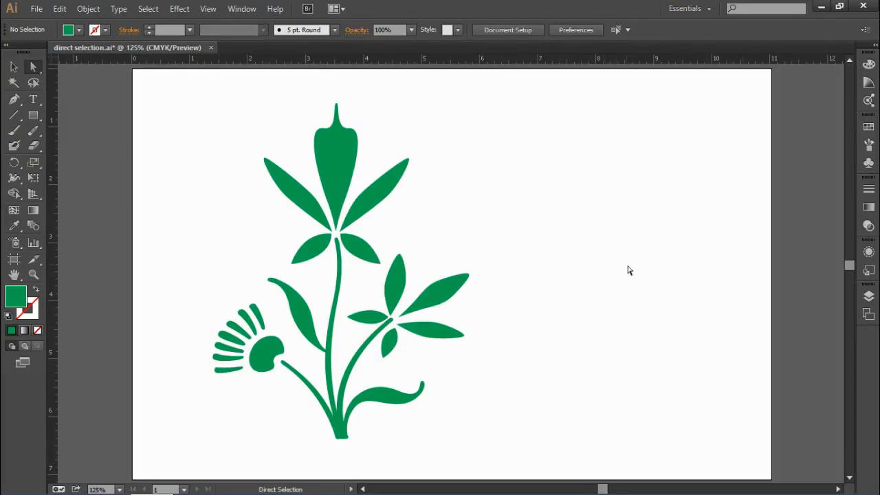
pyautogui.click(34, 115)
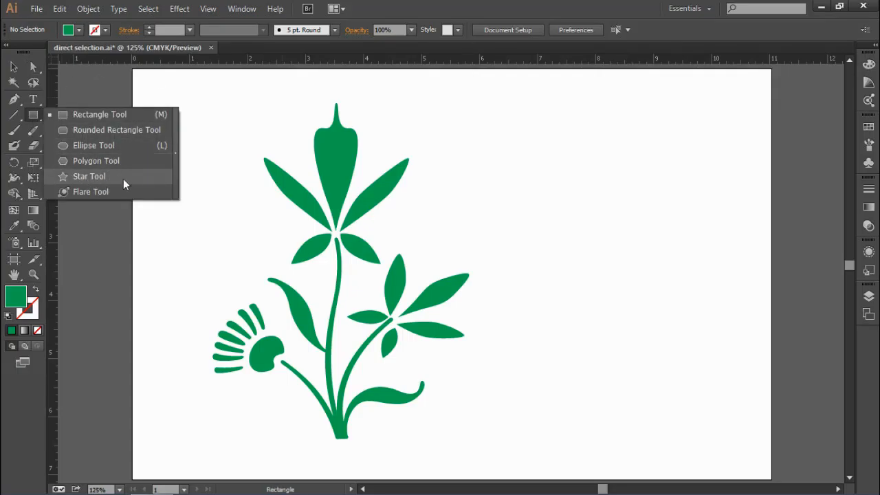
pyautogui.click(112, 176)
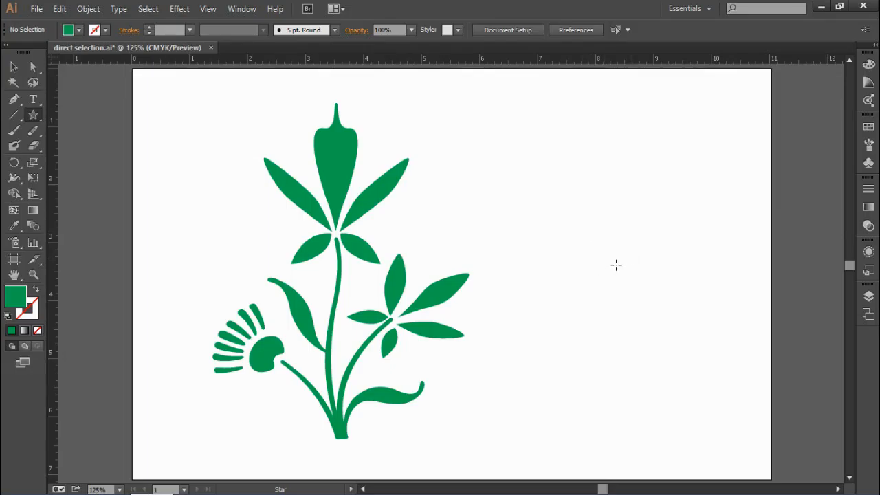
pyautogui.moveTo(614, 249); pyautogui.dragTo(665, 329)
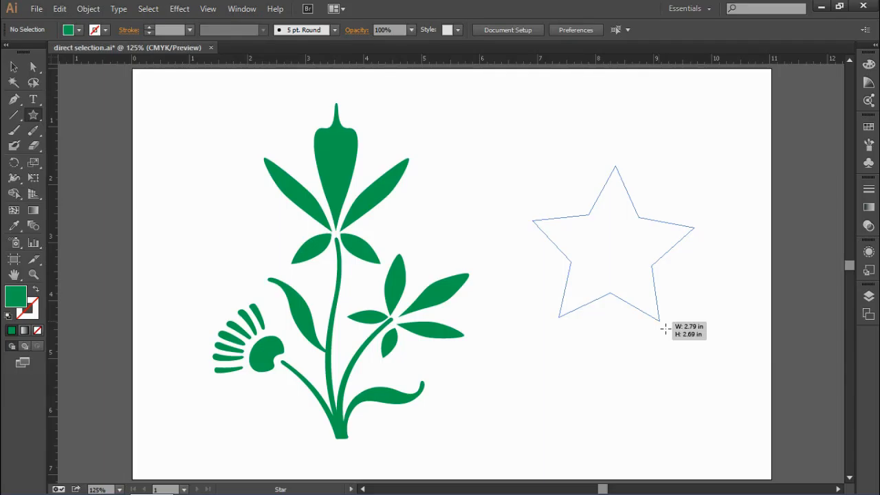
pyautogui.press('Up')
pyautogui.press('Up')
pyautogui.press('Up')
pyautogui.press('Up')
pyautogui.press('Up')
pyautogui.press('Up')
pyautogui.press('Up')
pyautogui.press('Up')
pyautogui.press('Up')
pyautogui.press('Up')
pyautogui.press('Up')
pyautogui.press('Up')
pyautogui.moveTo(665, 328); pyautogui.dragTo(678, 344)
pyautogui.press('Up')
pyautogui.press('Up')
pyautogui.press('Up')
pyautogui.press('Up')
pyautogui.press('Up')
pyautogui.press('Up')
pyautogui.press('Up')
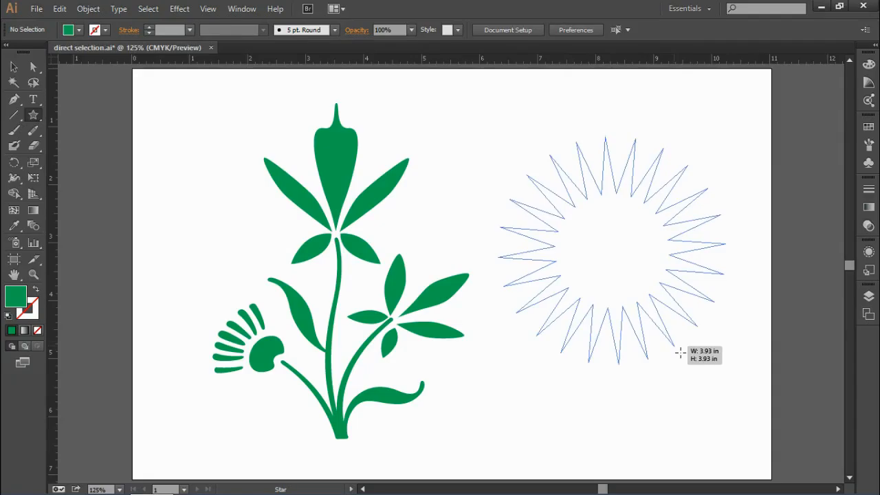
pyautogui.moveTo(680, 352); pyautogui.dragTo(676, 346)
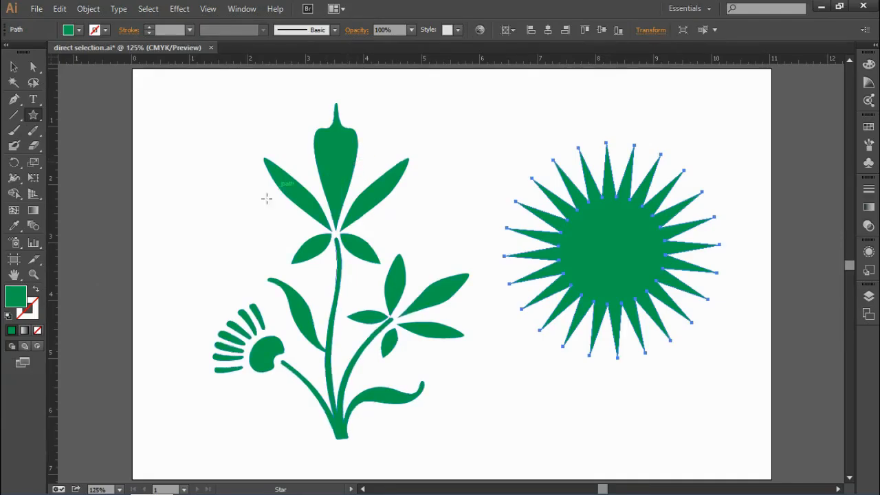
# Step: With Direct Selection, lengthen one upper-left and one lower-right spike of the star, and shorten the spike beside the lower-right one
pyautogui.press('a')
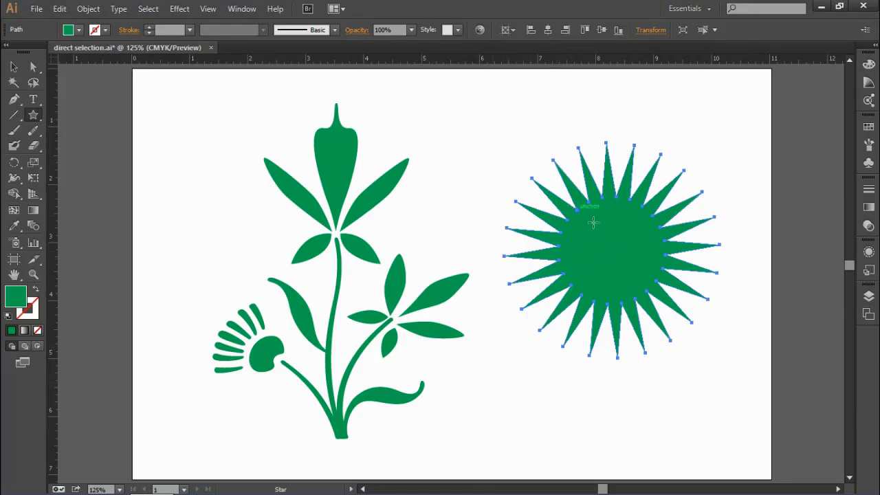
pyautogui.click(34, 68)
pyautogui.click(495, 177)
pyautogui.moveTo(522, 169); pyautogui.dragTo(499, 152)
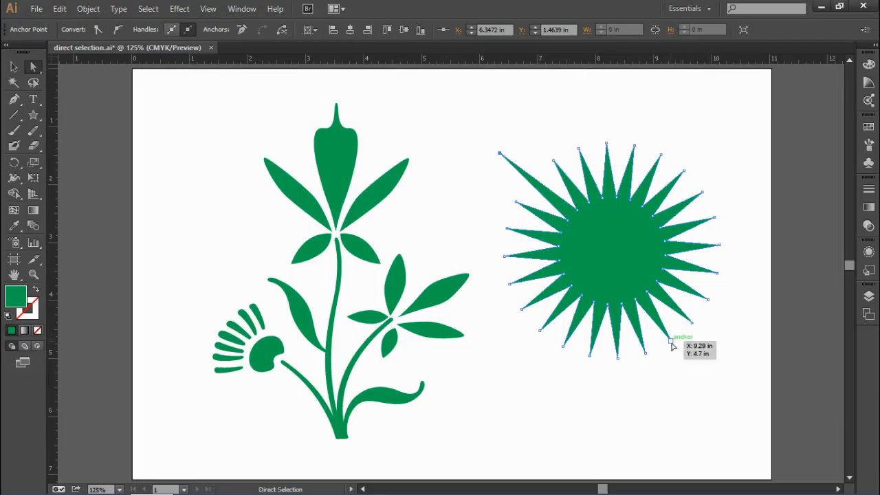
pyautogui.click(672, 342)
pyautogui.moveTo(672, 342); pyautogui.dragTo(692, 373)
pyautogui.moveTo(693, 326); pyautogui.dragTo(678, 308)
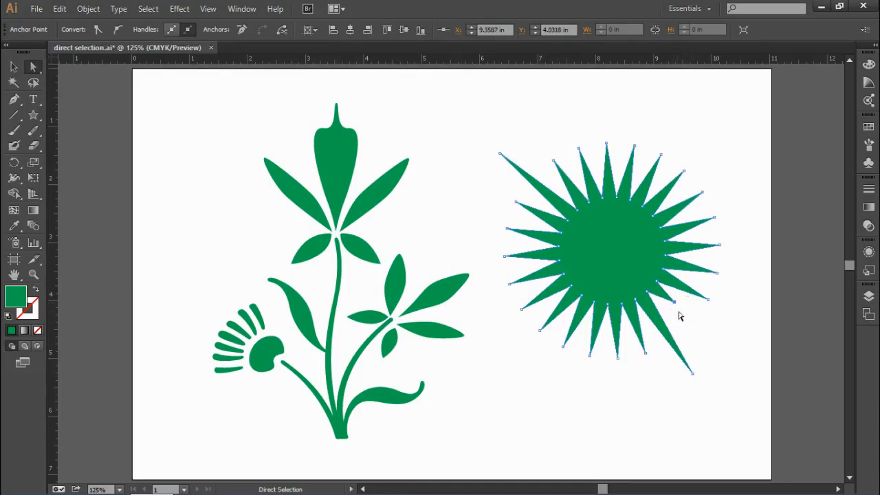
# Step: Shorten the star's nearly horizontal right and left spikes and stretch the spike just above the left one far outward
pyautogui.moveTo(715, 249); pyautogui.dragTo(702, 244)
pyautogui.moveTo(505, 255); pyautogui.dragTo(528, 257)
pyautogui.moveTo(507, 230); pyautogui.dragTo(459, 209)
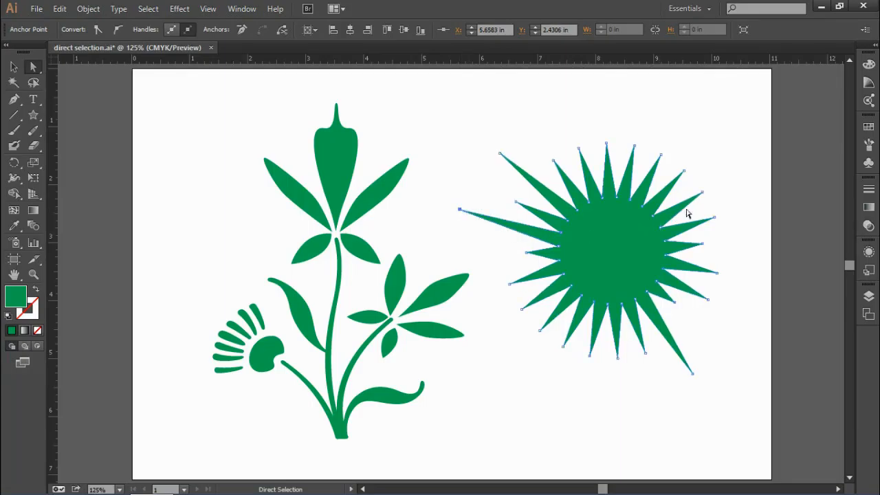
# Step: Lengthen spikes at the star's upper right, top and lower left, and shorten the spikes next to them
pyautogui.moveTo(703, 194); pyautogui.dragTo(715, 141)
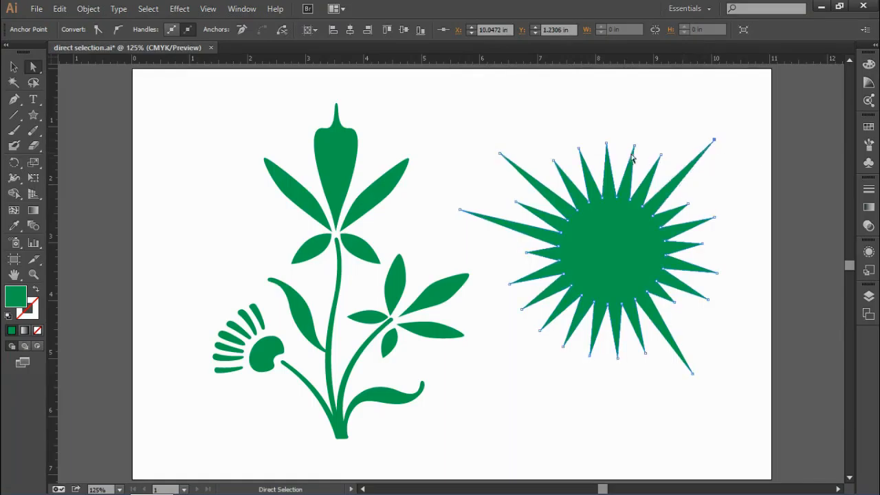
pyautogui.moveTo(635, 150); pyautogui.dragTo(663, 137)
pyautogui.moveTo(581, 152); pyautogui.dragTo(604, 115)
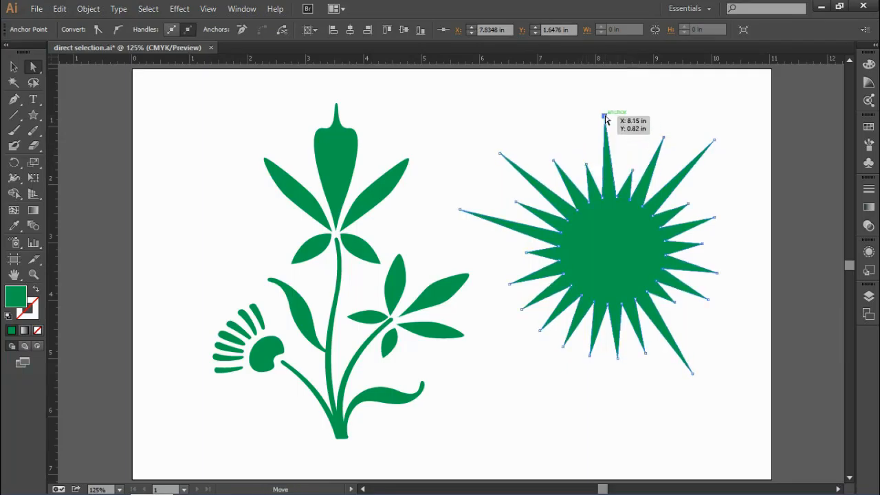
pyautogui.moveTo(523, 309); pyautogui.dragTo(511, 360)
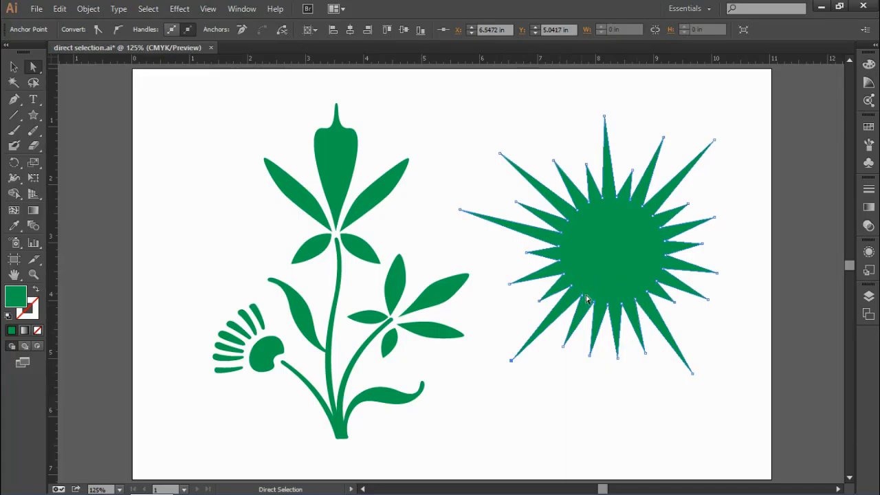
# Step: Move the star's lower-left and right inner anchors outward and reposition the tips of two right-hand spikes
pyautogui.moveTo(599, 306); pyautogui.dragTo(592, 320)
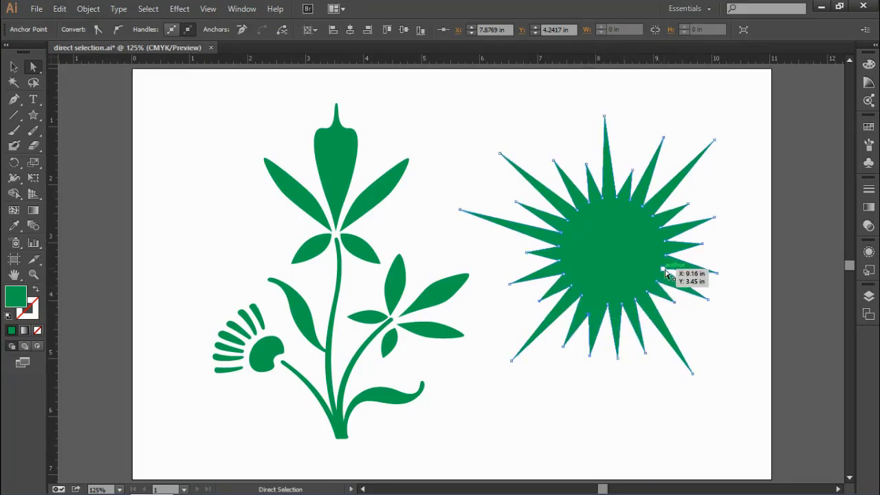
pyautogui.moveTo(663, 275); pyautogui.dragTo(678, 274)
pyautogui.moveTo(704, 244); pyautogui.dragTo(724, 230)
pyautogui.moveTo(716, 275); pyautogui.dragTo(719, 292)
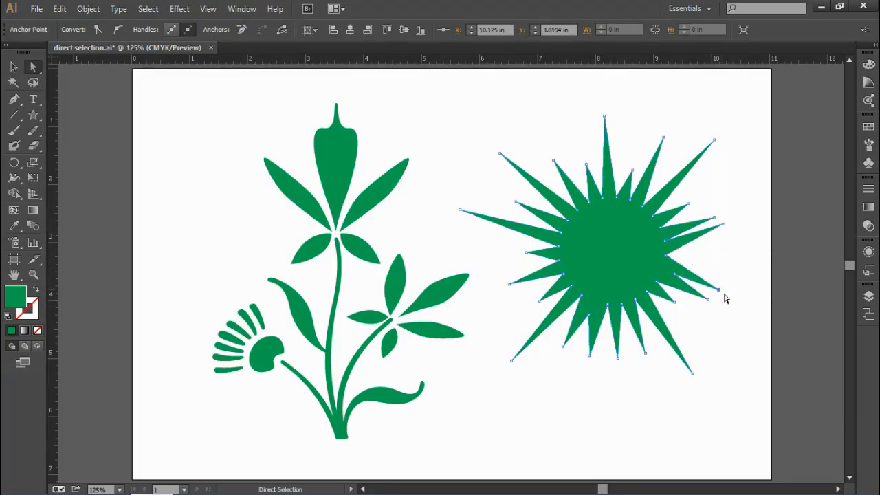
pyautogui.moveTo(657, 281); pyautogui.dragTo(663, 279)
# Step: Pull inner anchors at the star's upper left, lower left and right toward its center, then deselect the star
pyautogui.moveTo(578, 209); pyautogui.dragTo(592, 231)
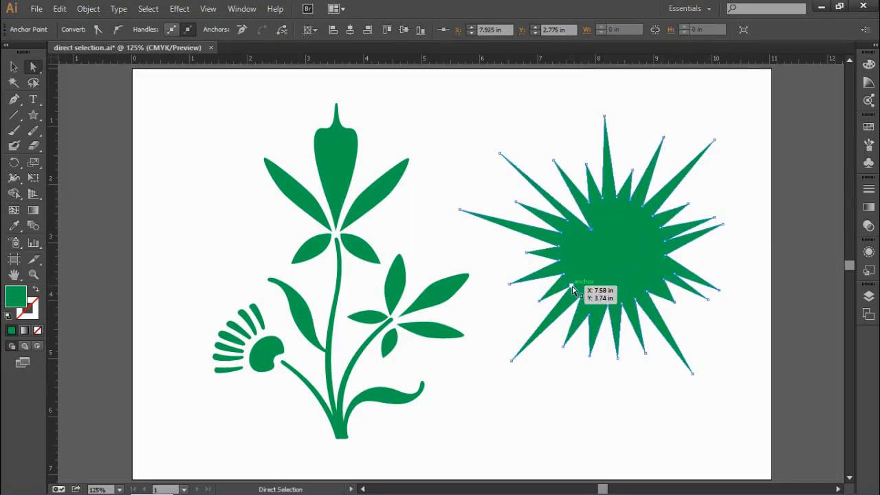
pyautogui.moveTo(573, 290); pyautogui.dragTo(582, 275)
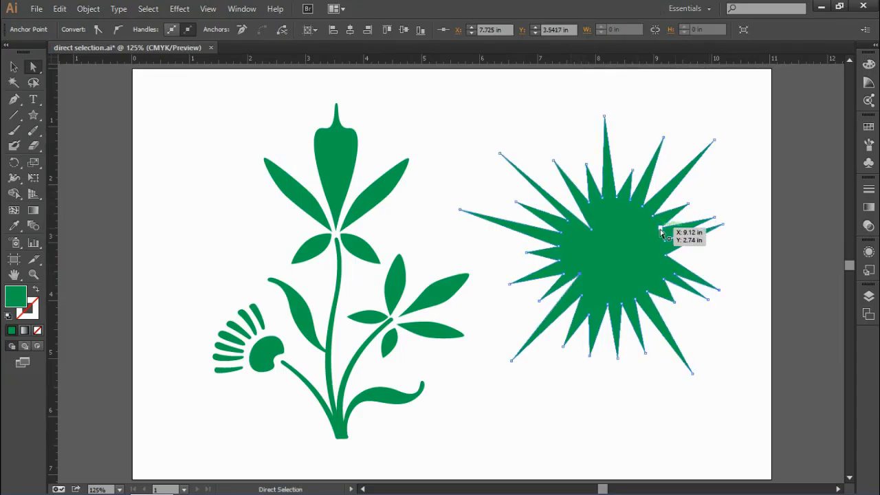
pyautogui.moveTo(661, 229); pyautogui.dragTo(649, 232)
pyautogui.click(645, 402)
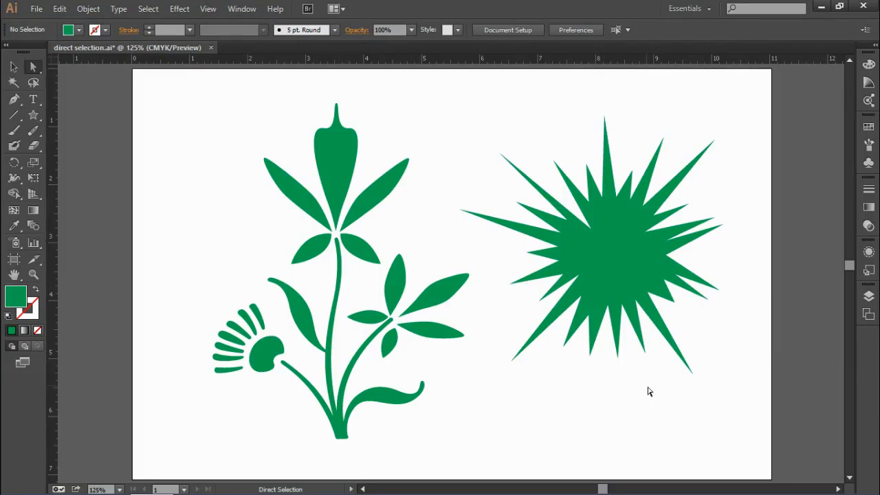
# Step: Select only the tip anchors of the plant's lower-right curled leaf and raise the tip slightly, then deselect it
pyautogui.click(405, 402)
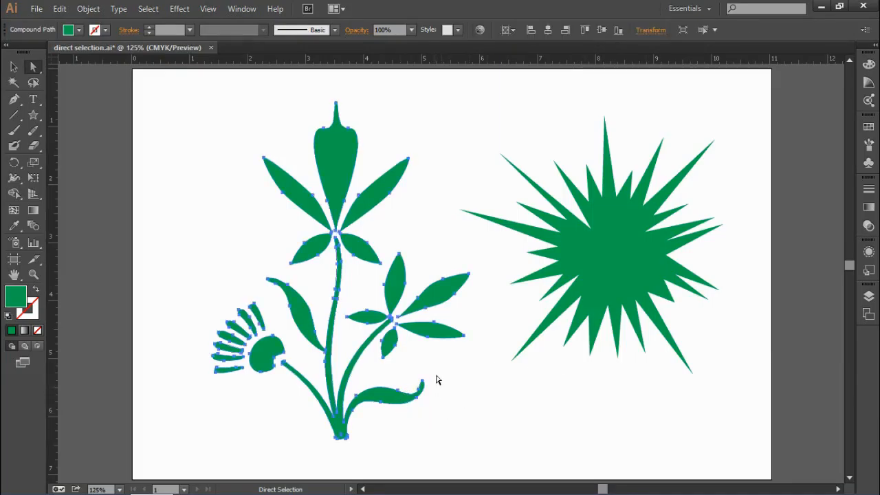
pyautogui.click(430, 384)
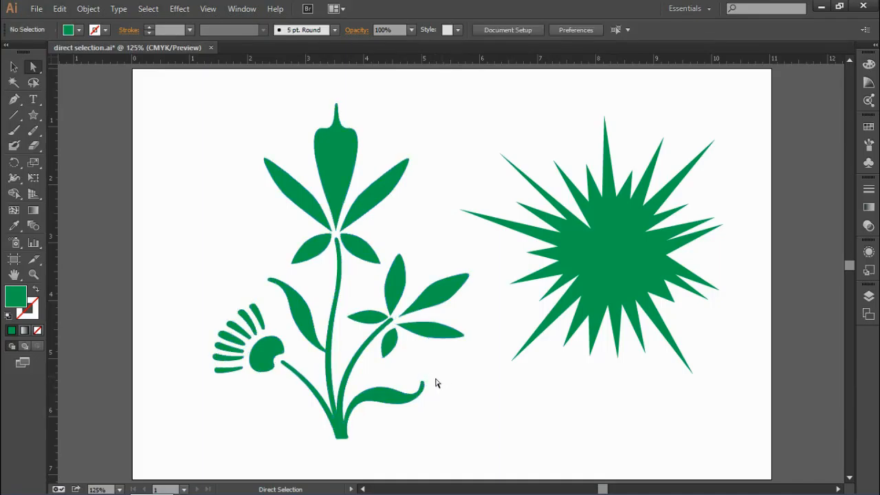
pyautogui.moveTo(413, 371); pyautogui.dragTo(430, 385)
pyautogui.click(485, 404)
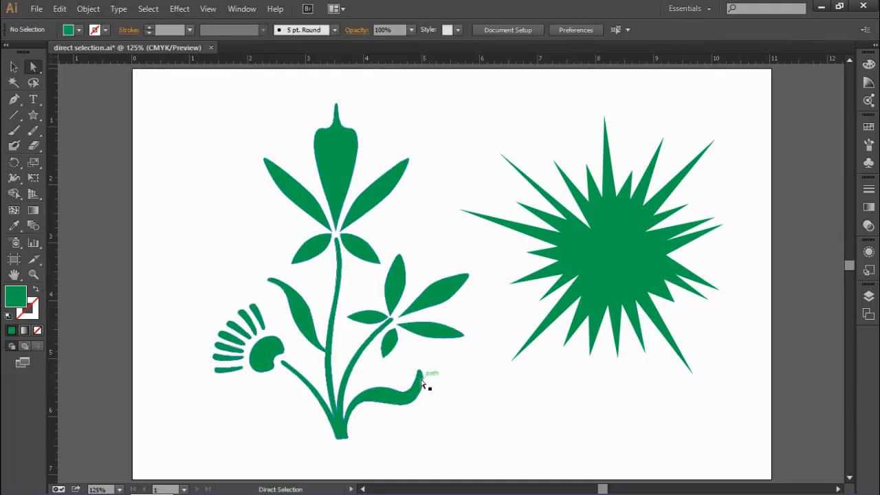
pyautogui.click(422, 383)
pyautogui.click(453, 388)
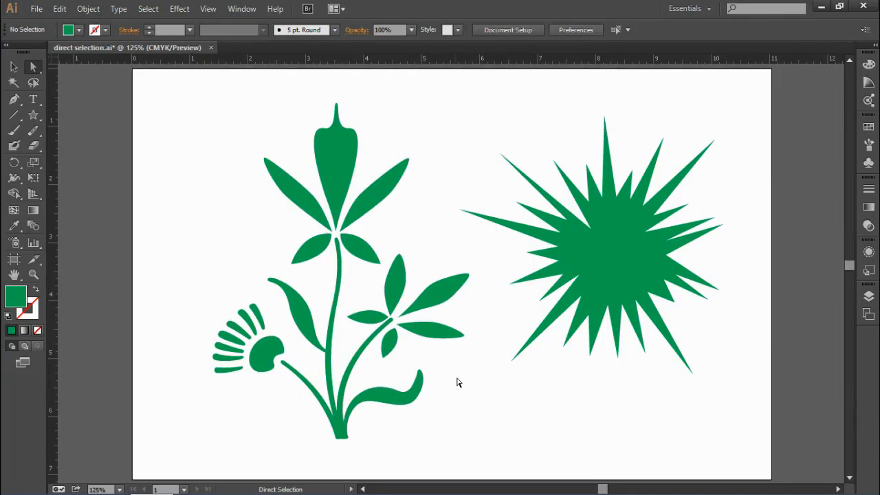